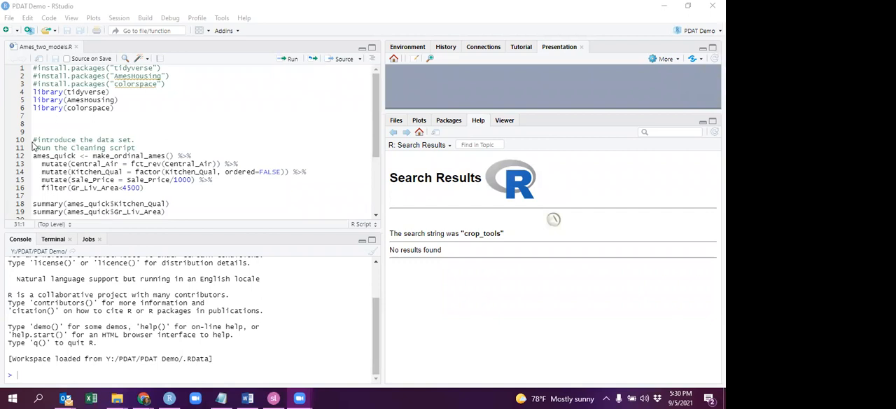
Step: Create a new R Markdown document titled two_models
click(78, 123)
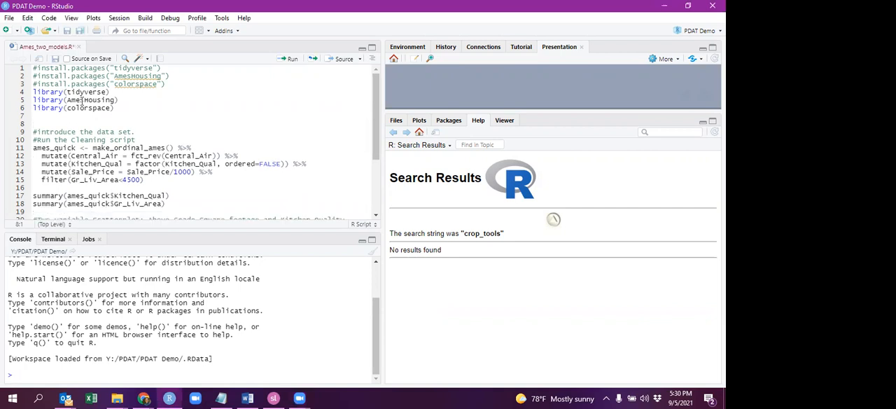
scroll(90, 120, down, 4)
scroll(100, 145, up, 4)
click(14, 32)
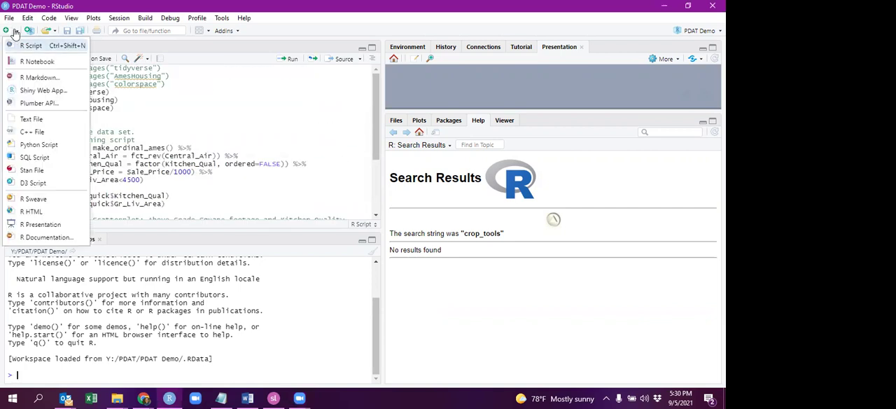
click(39, 77)
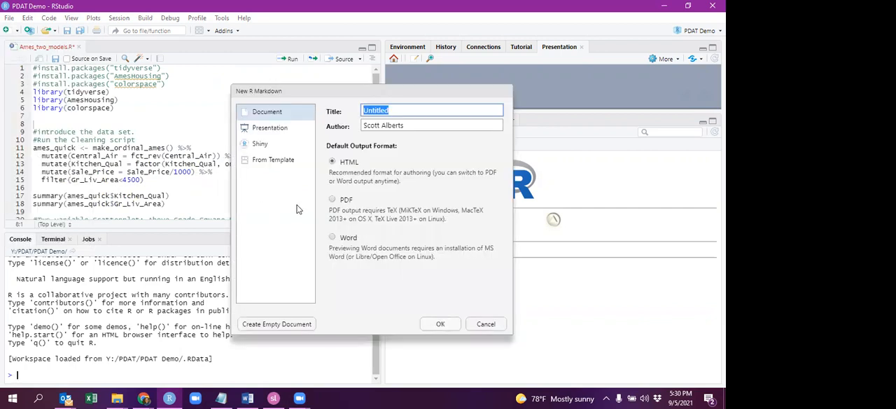
text(two_model)
text(s)
key(Return)
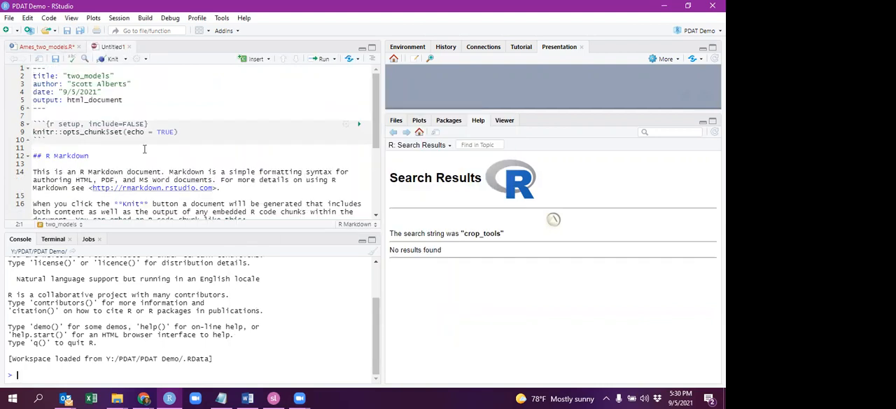
Step: Change the output type from html_document to beamer_presentation
drag(68, 99, 121, 100)
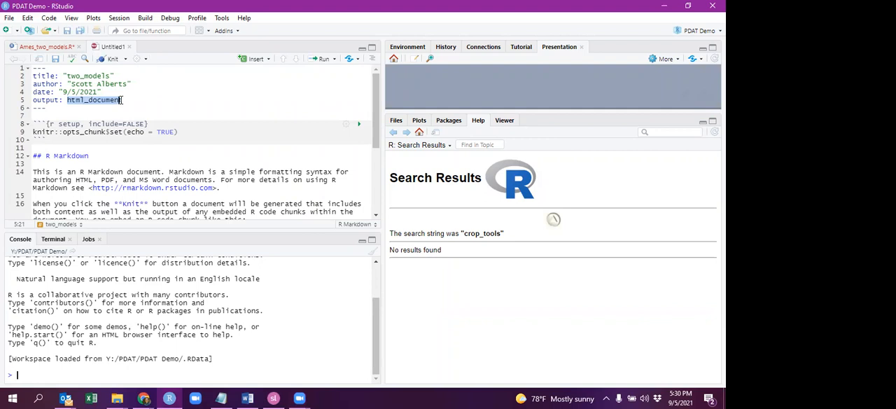
key(BackSpace)
text(output:)
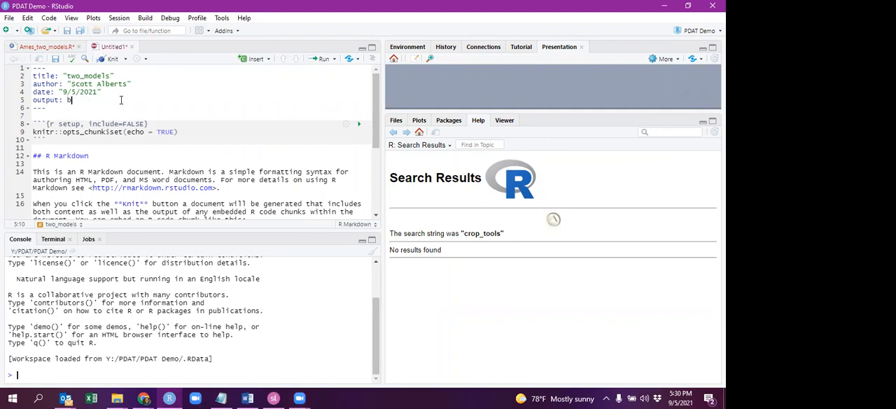
text(beamer_)
text(presentation)
key(Down)
key(Down)
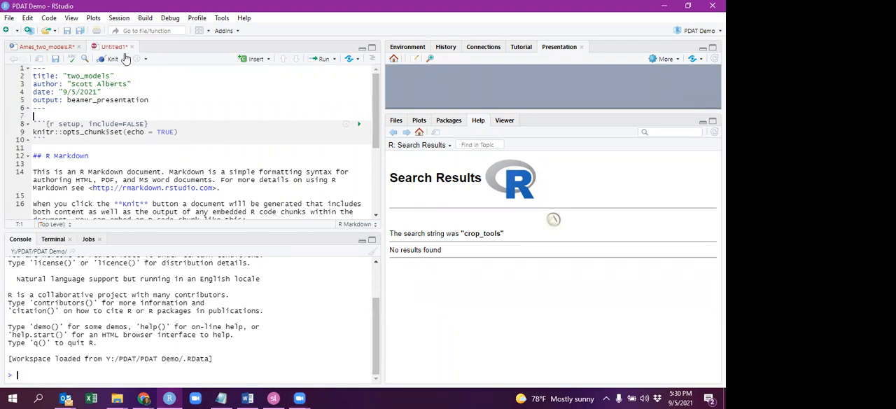
Step: Save the document as Ames_two_models_slides.rmd, replacing the existing file
click(68, 30)
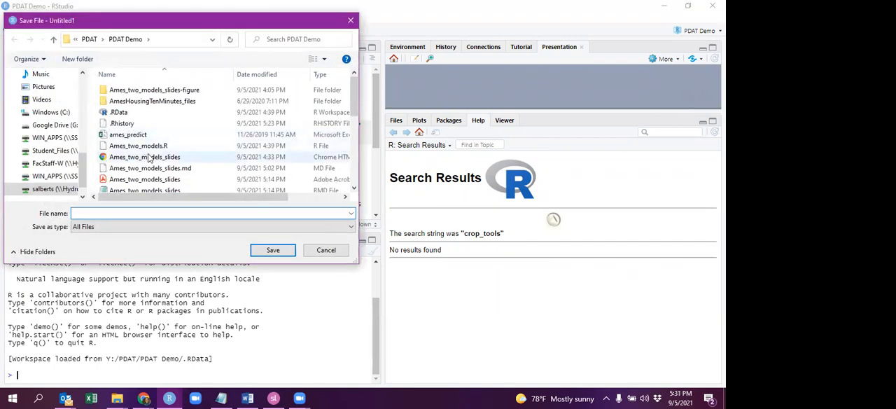
scroll(148, 158, down, 1)
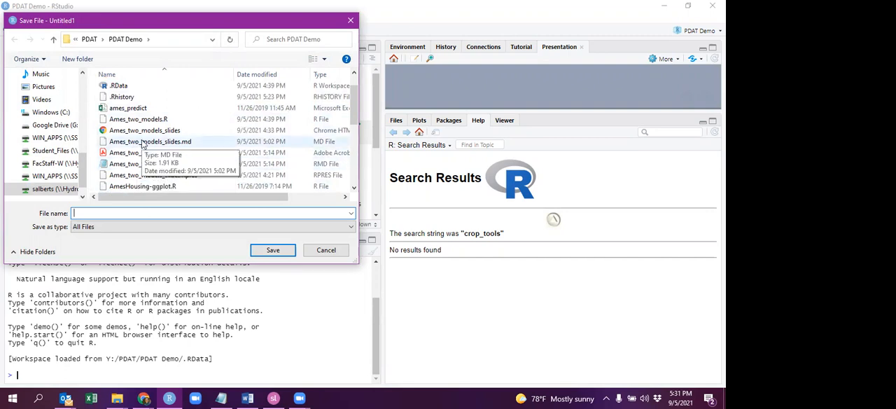
click(147, 163)
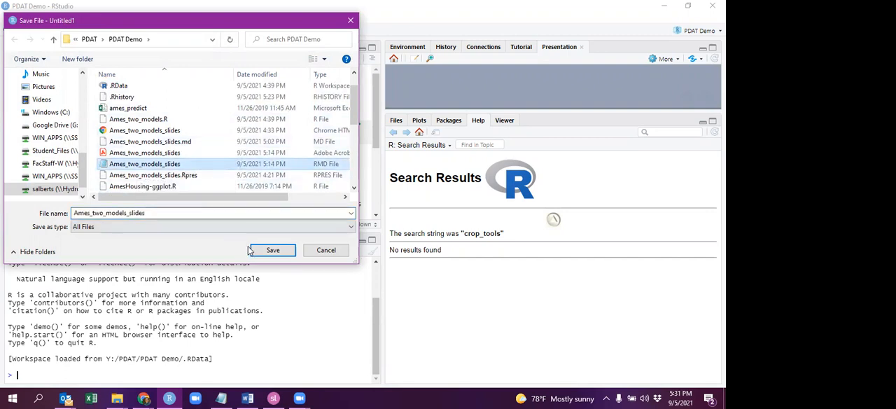
click(272, 250)
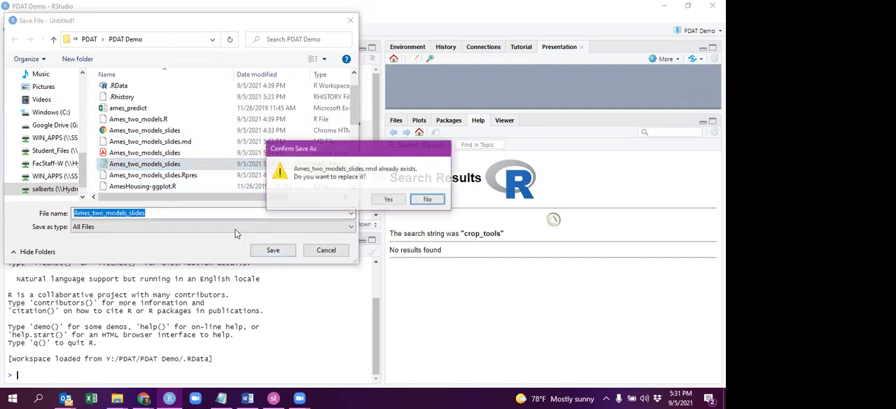
click(389, 200)
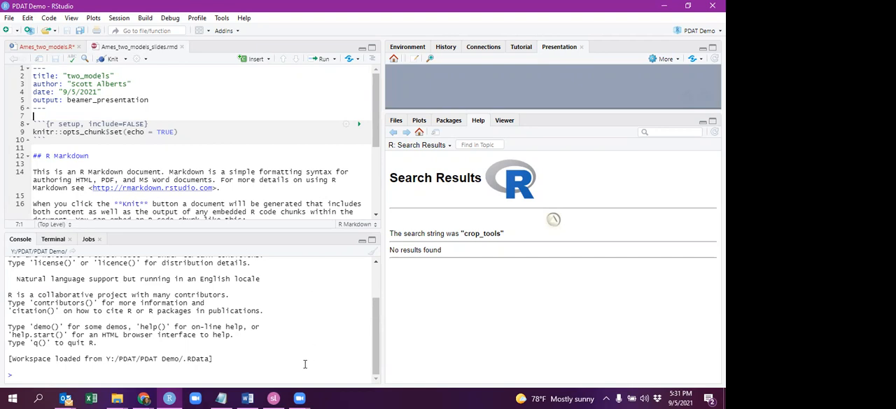
Step: Copy the package-loading and data-cleaning code from Ames_two_models.R into the setup chunk
click(46, 47)
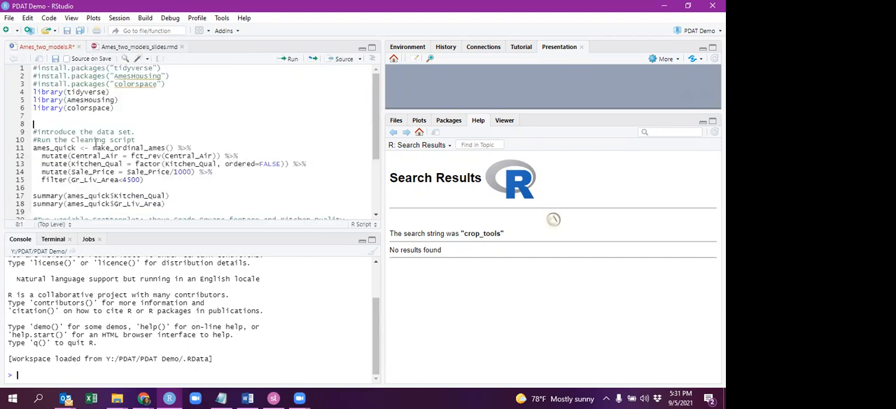
drag(144, 179, 25, 65)
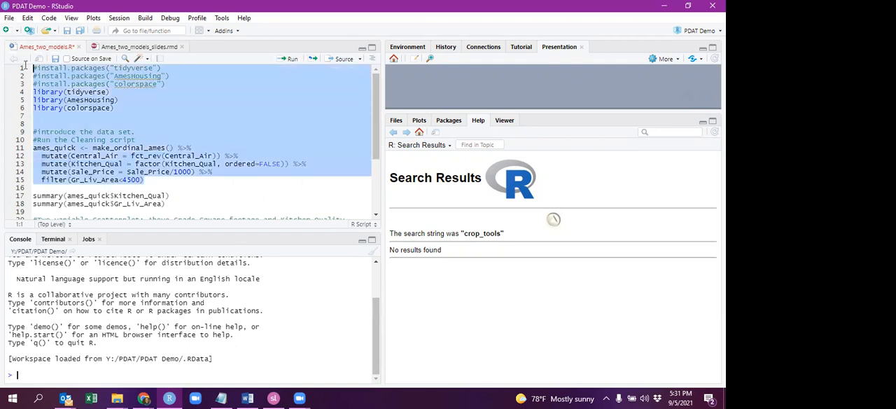
click(106, 48)
click(187, 135)
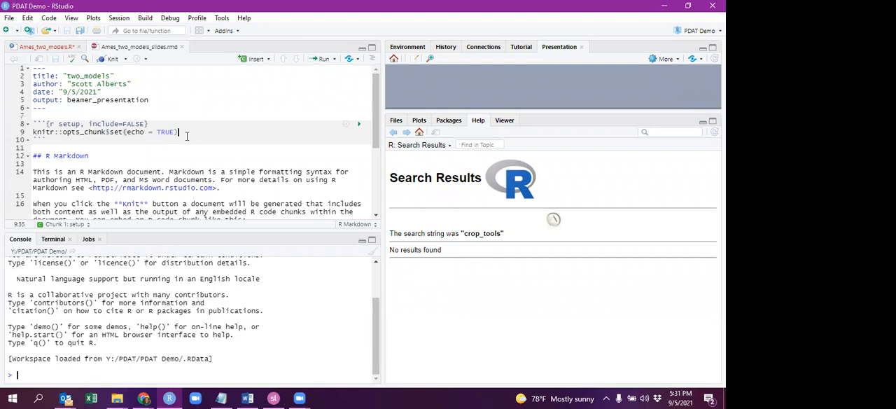
key(shift+Home)
text(#install.packages("tidyverse") #install.packages("AmesHousing") #install.packages("colorspace") library(tidyverse) library(AmesHousing) library(colorspace)   #introduce the data set. #Run the Cleaning script ames_quick <- make_ordinal_ames() %>%   mutate(Central_Air = fct_rev(Central_Air)) %>%   mutate(Kitchen_Qual = factor(Kitchen_Qual, ordered=FALSE)) %>%   mutate(Sale_Price = Sale_Price/1000) %>%   filter(Gr_Liv_Area<4500))
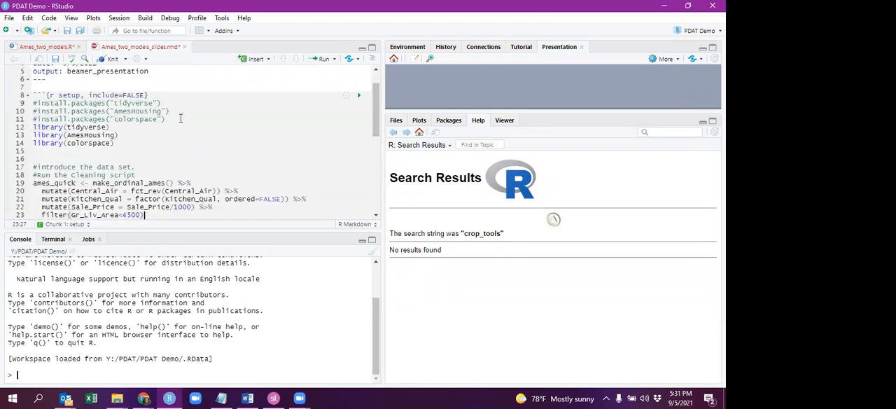
scroll(179, 122, down, 4)
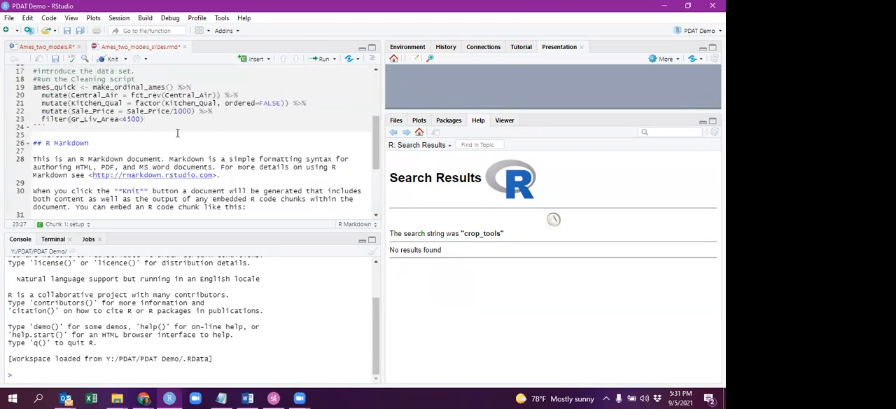
Step: Paste the two summary lines over summary(cars) and rename the chunk to summaries
click(63, 47)
key(ctrl+a)
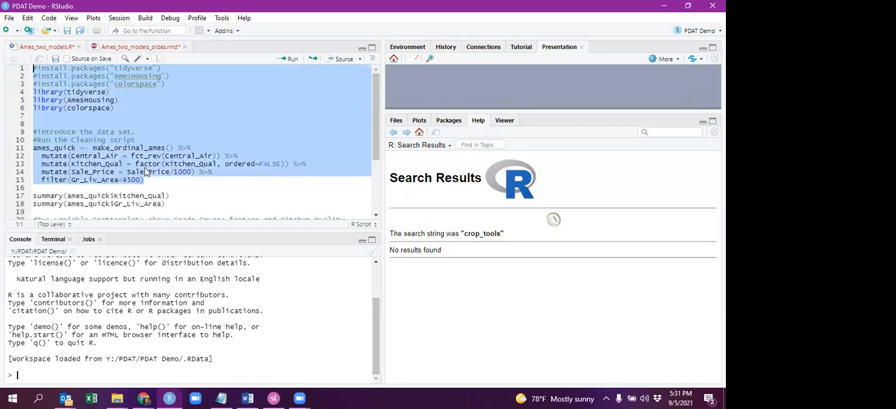
drag(165, 205, 50, 191)
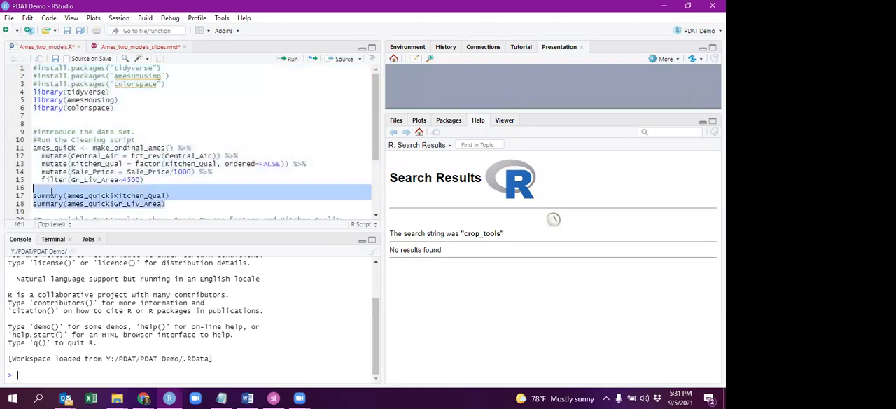
click(138, 47)
scroll(205, 164, down, 3)
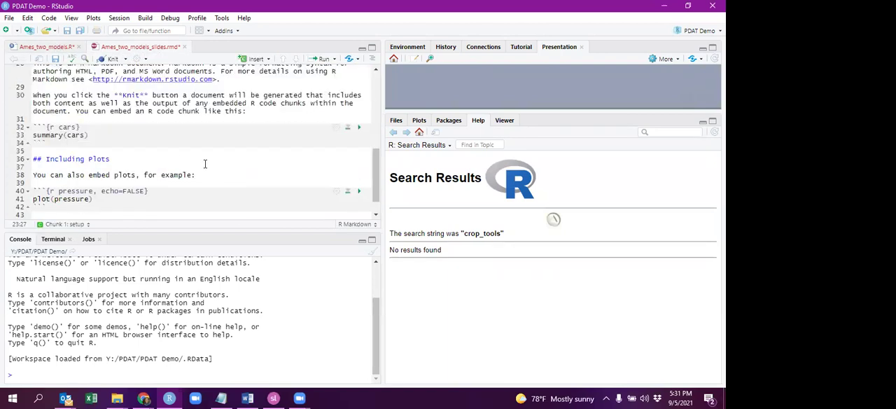
click(110, 139)
key(shift+Home)
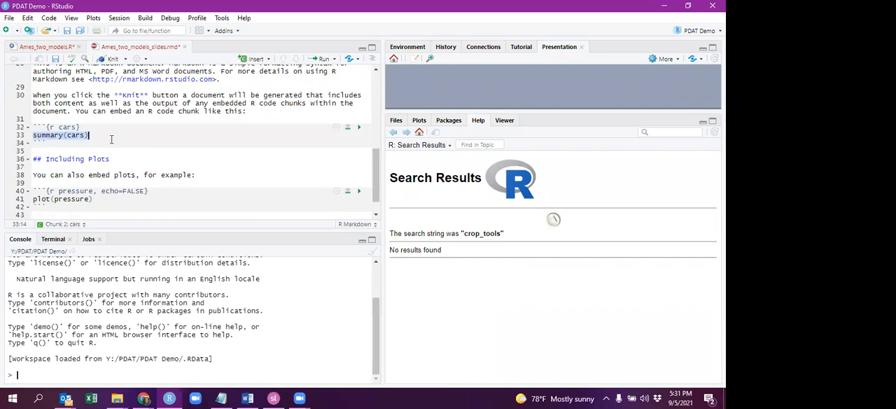
text(summary(ames_quick$Kitchen_Qual) summary(ames_quick$Gr_Liv_Area))
key(BackSpace)
key(Left)
key(Left)
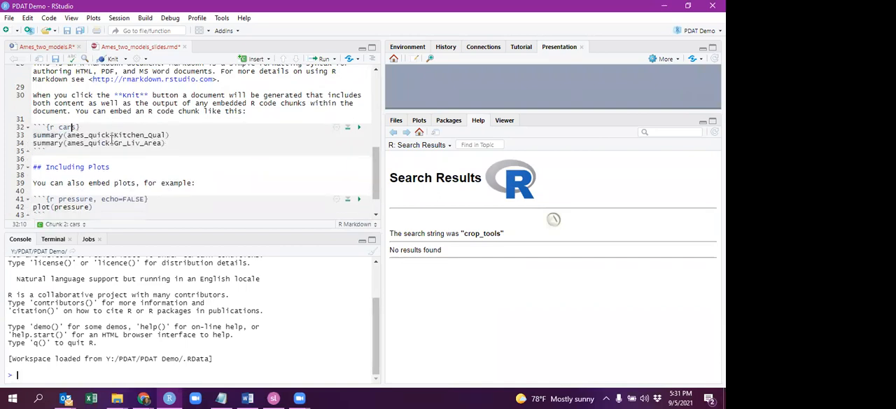
key(BackSpace)
key(BackSpace)
key(BackSpace)
key(BackSpace)
text(summaries)
Step: Copy the scatterplot code on lines 20–24 of Ames_two_models.R for the slides
click(51, 47)
scroll(148, 146, down, 2)
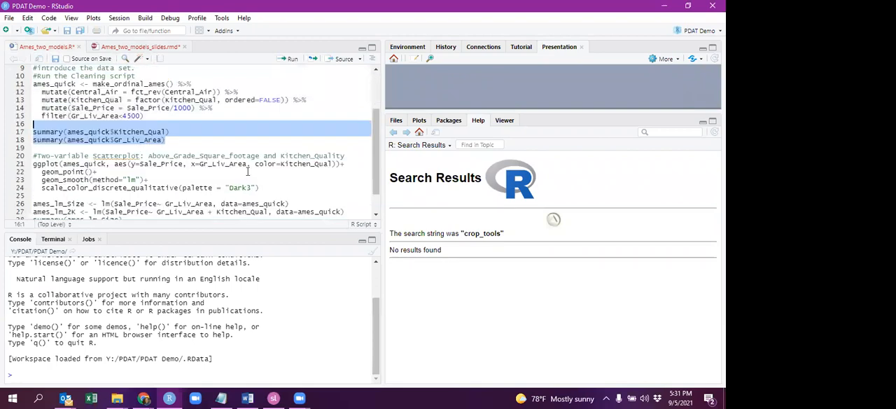
drag(259, 187, 30, 156)
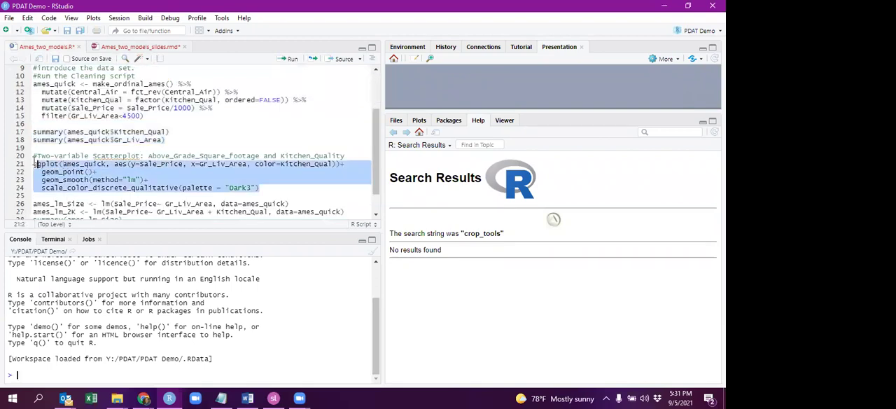
click(113, 47)
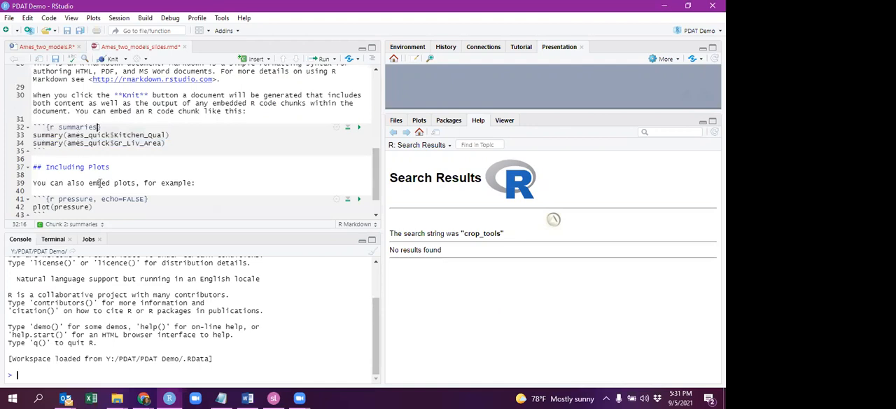
drag(109, 207, 32, 207)
Step: Paste the Kitchen_Quality ggplot scatterplot code over plot(pressure) in the echo=FALSE chunk
text(#Two-variable Scatterplot: Above_Grade_Square_footage and Kitchen_Quality ggplot(ames_quick, aes(y=Sale_Price, x=Gr_Liv_Area, color=Kitchen_Qual))+   geom_point()+   geom_smooth(method="lm")+   scale_color_discrete_qualitative(palette = "Dark3"))
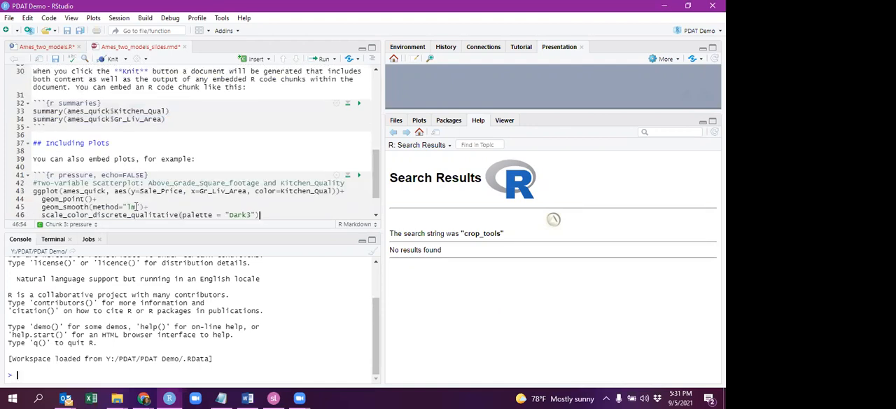
drag(101, 175, 145, 174)
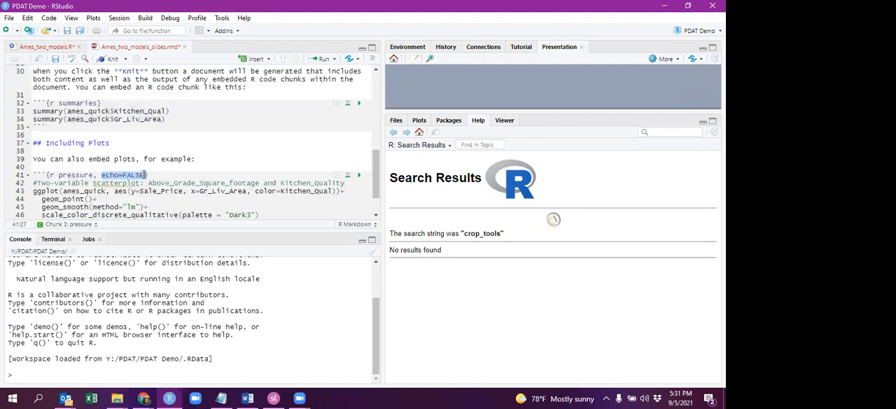
scroll(146, 174, down, 2)
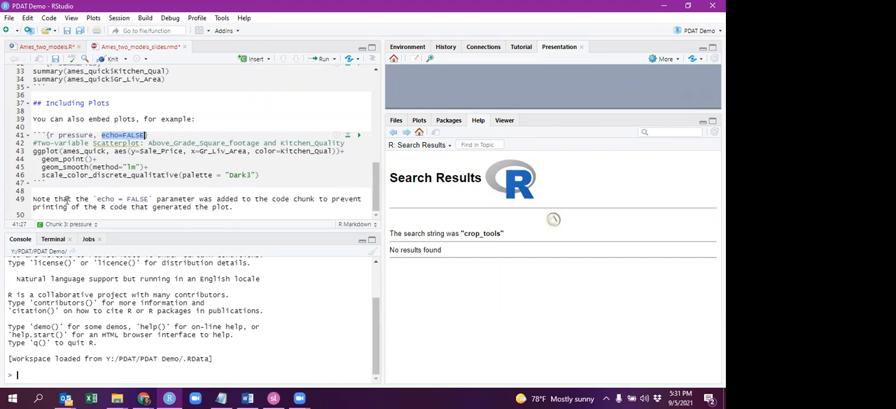
scroll(77, 126, up, 2)
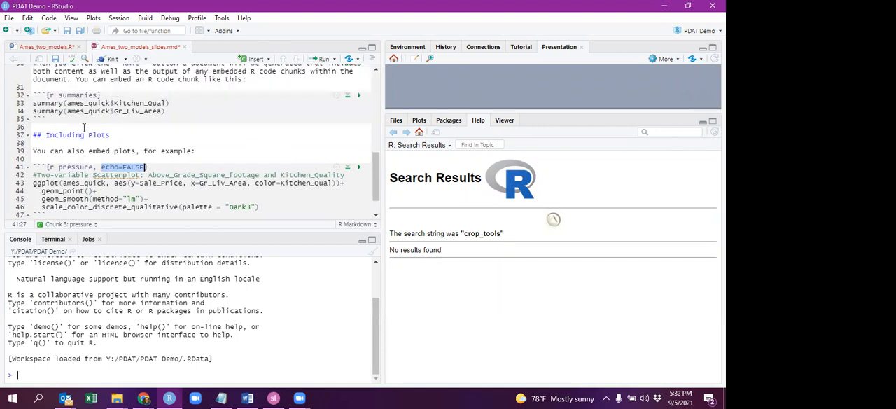
scroll(58, 111, up, 4)
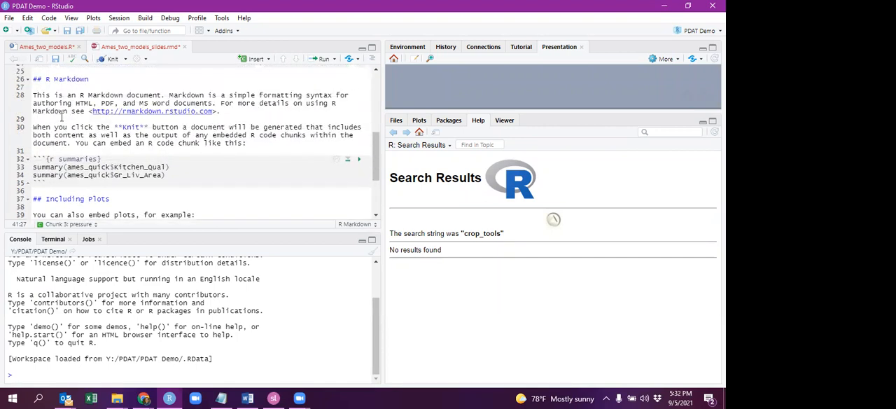
drag(34, 79, 77, 173)
key(ctrl+c)
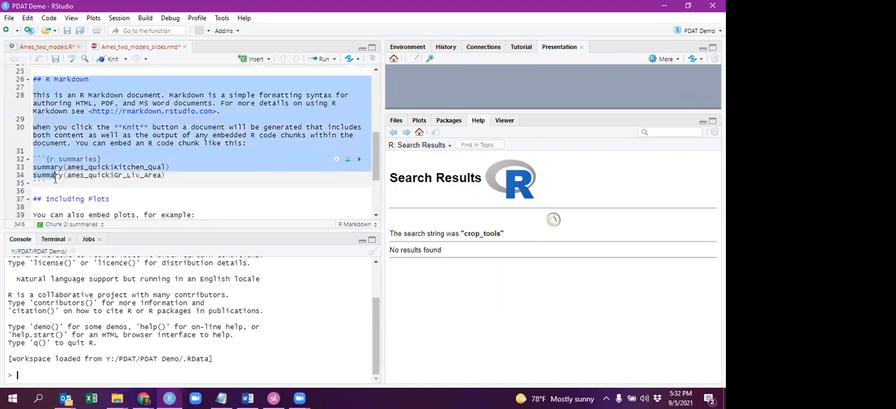
Step: Paste two copies of the R Markdown section below the plot chunk
click(77, 174)
scroll(77, 174, down, 3)
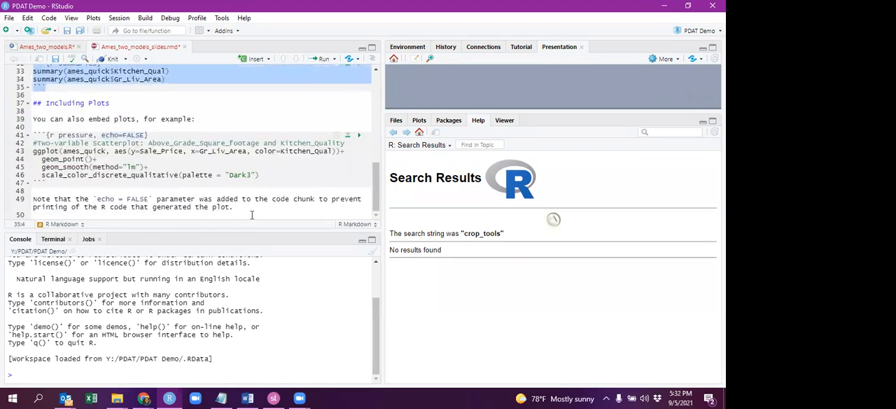
key(shift+Home)
key(shift+Home)
key(ctrl+v)
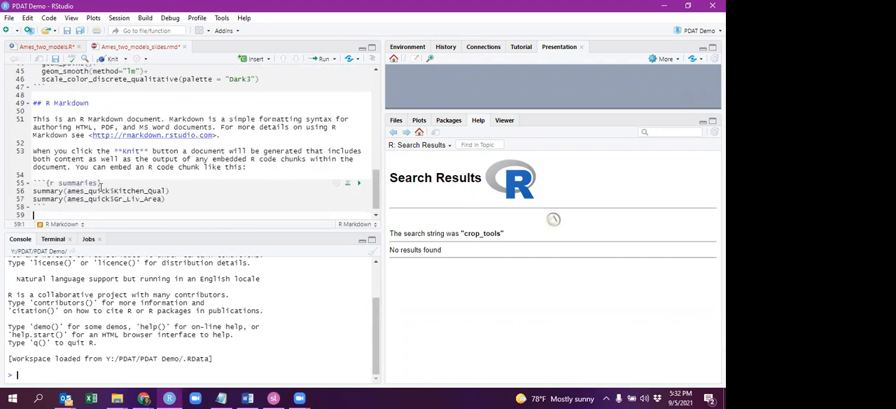
key(ctrl+v)
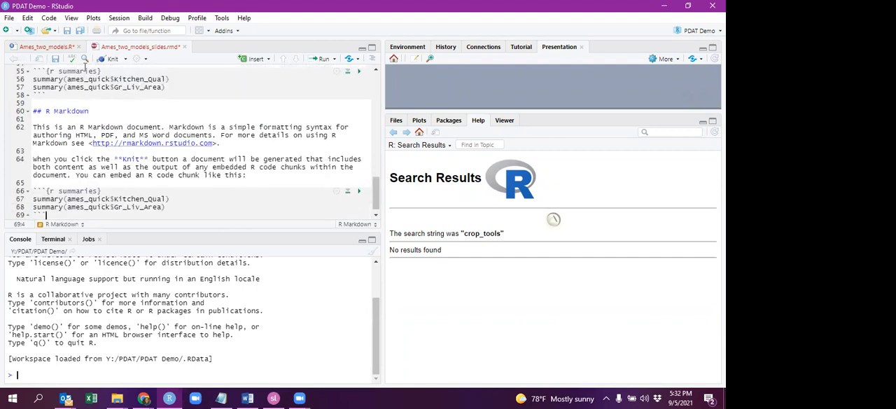
Step: Copy the lm model code from Ames_two_models.R over the last chunk's summary lines
click(52, 48)
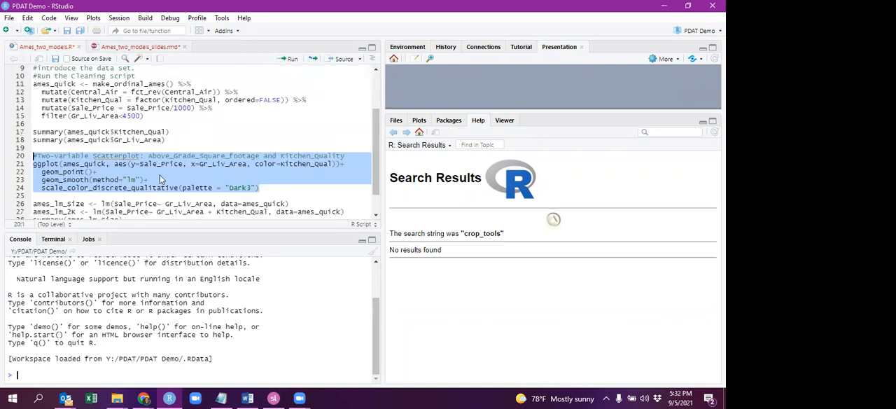
scroll(160, 179, down, 1)
drag(128, 197, 33, 169)
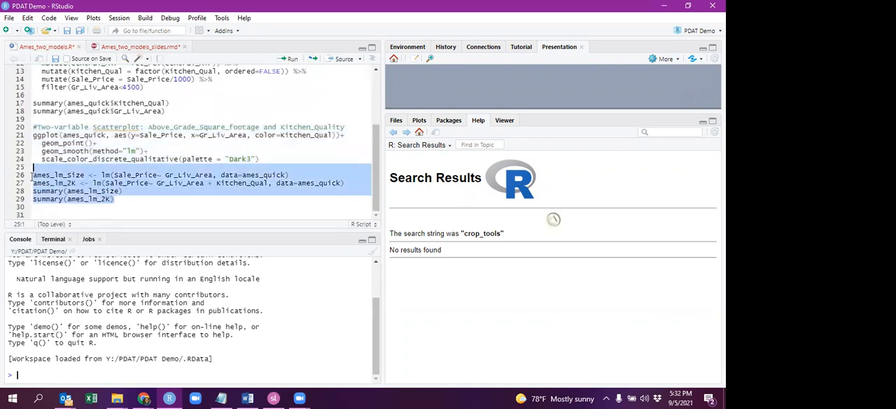
click(120, 49)
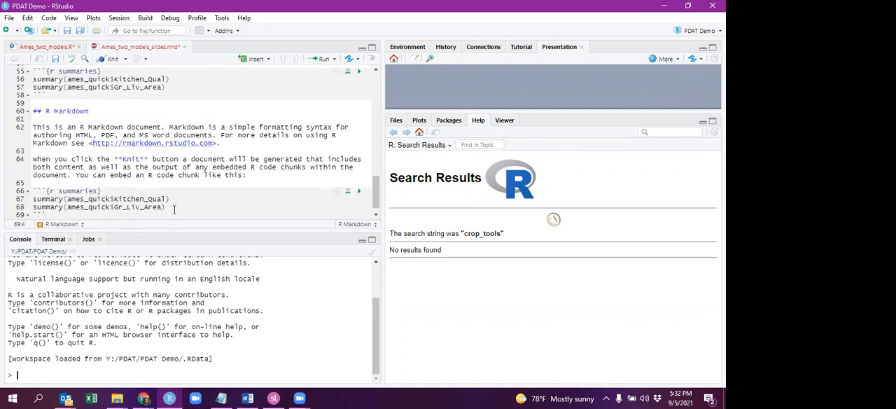
drag(173, 210, 32, 199)
key(ctrl+v)
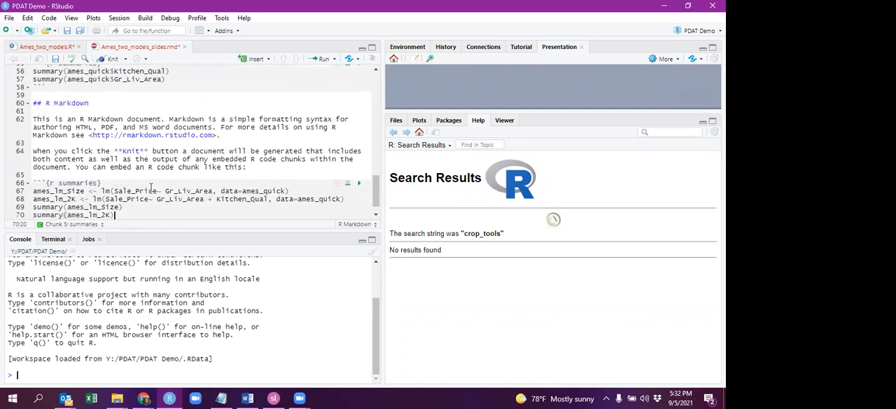
scroll(114, 138, up, 2)
Step: Make chunk model1 hold only the ames_lm_size fit and its summary
drag(166, 95, 32, 87)
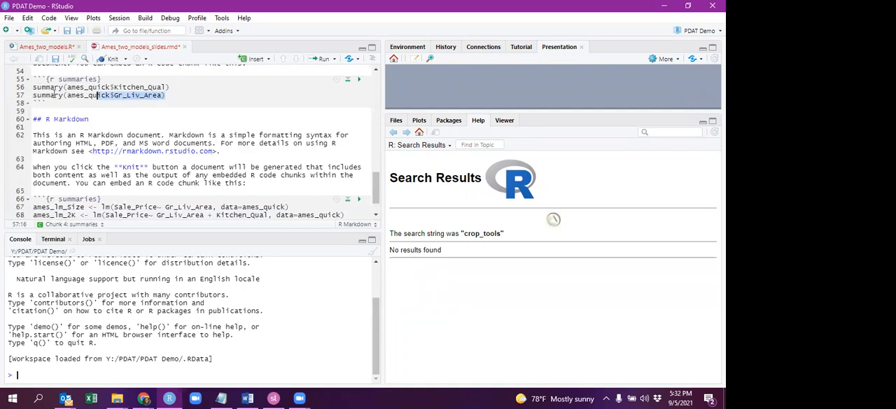
key(ctrl+v)
double_click(73, 79)
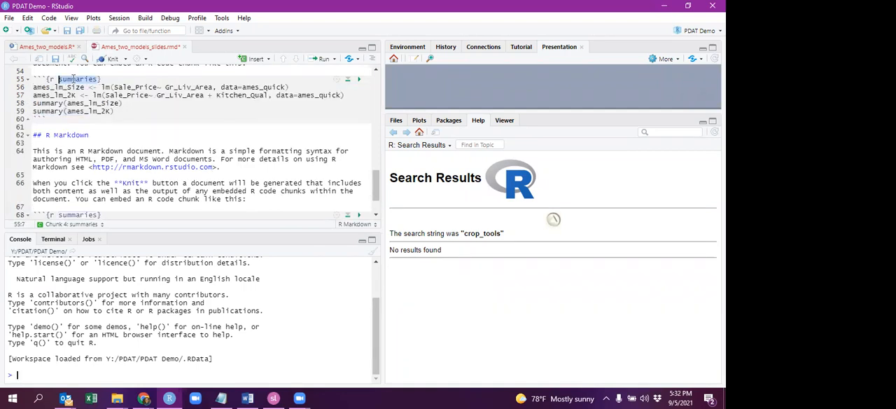
text(model1)
key(Down)
key(Down)
key(Home)
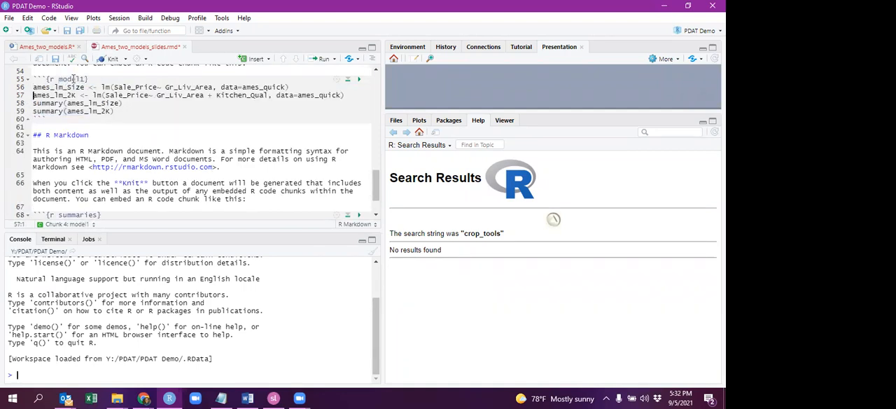
key(shift+End)
key(ctrl+c)
key(Delete)
key(Delete)
key(shift+End)
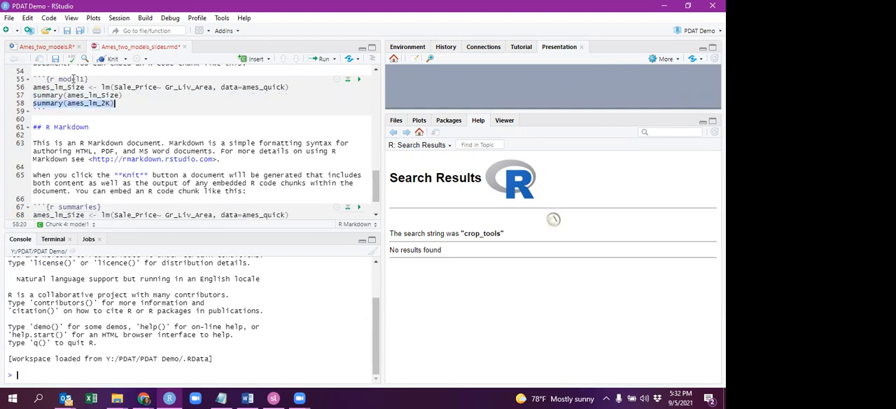
key(Delete)
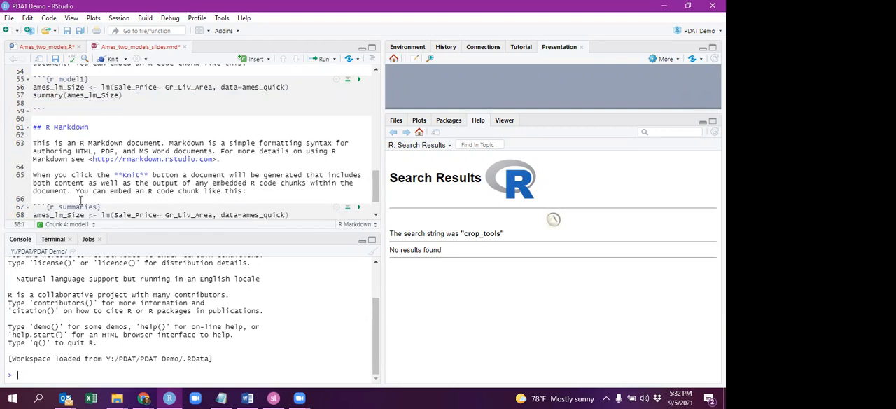
Step: Make chunk model2 hold only the ames_lm_2K fit and its summary
click(80, 206)
double_click(79, 206)
text(m)
text(odel2)
key(Home)
key(shift+End)
key(ctrl+v)
key(Down)
key(Down)
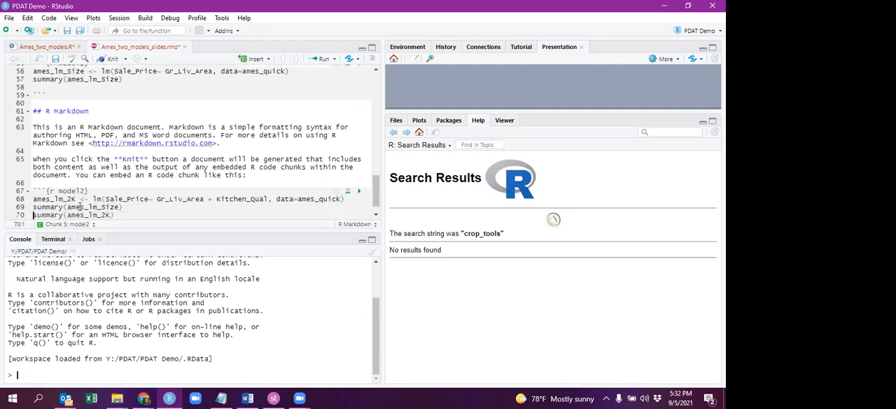
key(shift+Down)
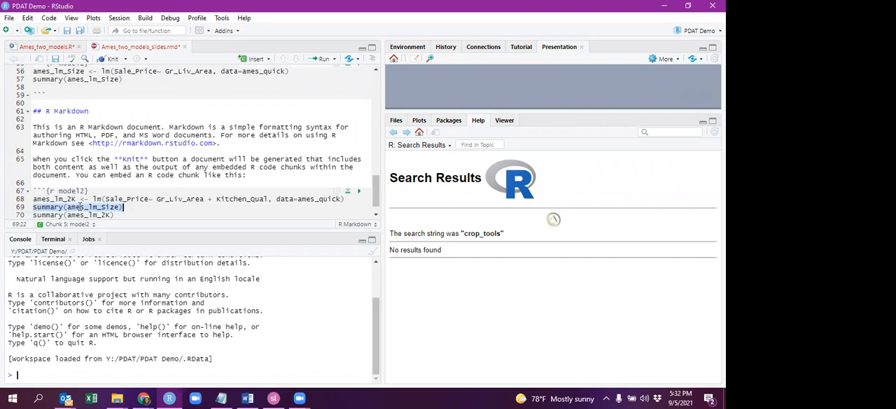
key(Delete)
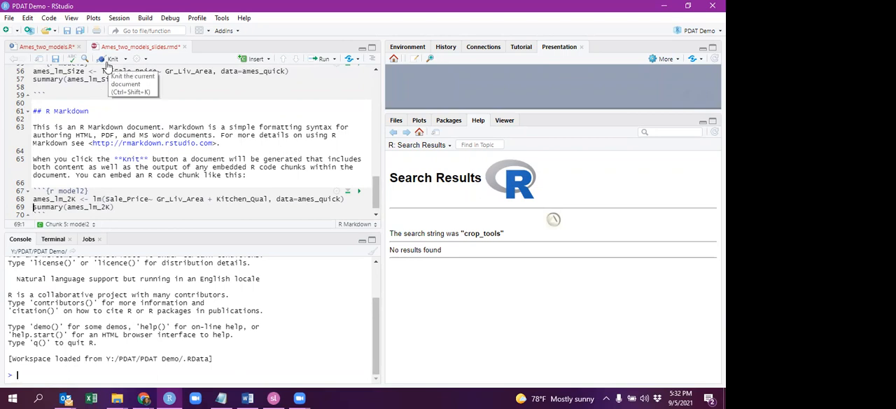
Step: Knit Ames_two_models_slides.rmd into a beamer PDF slide deck
click(108, 60)
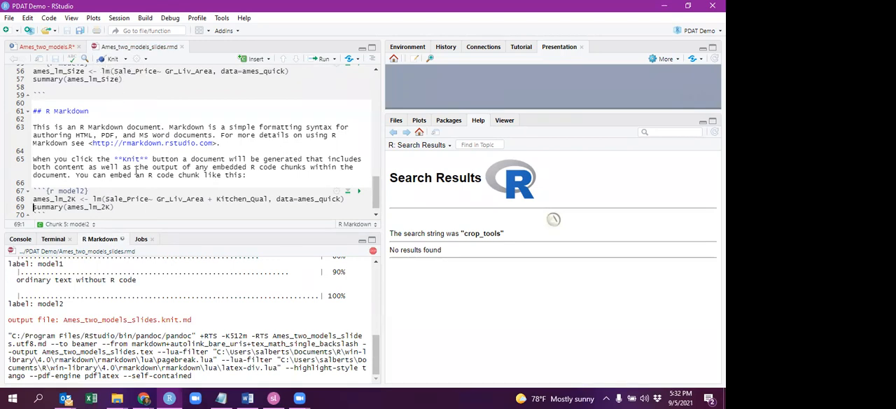
click(299, 396)
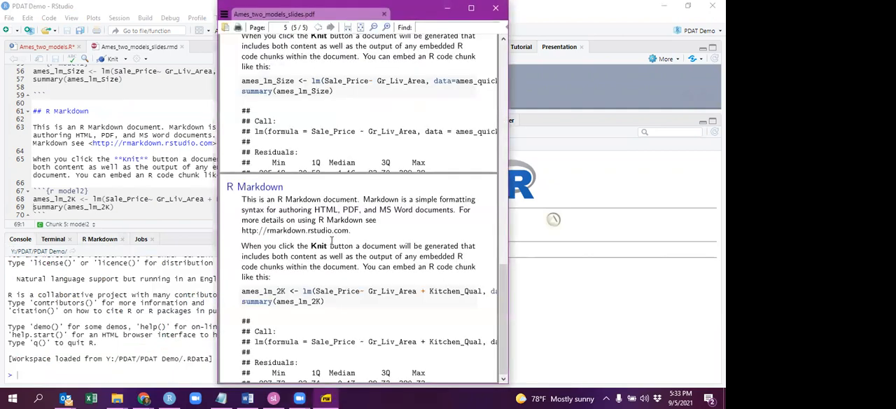
scroll(334, 240, up, 3)
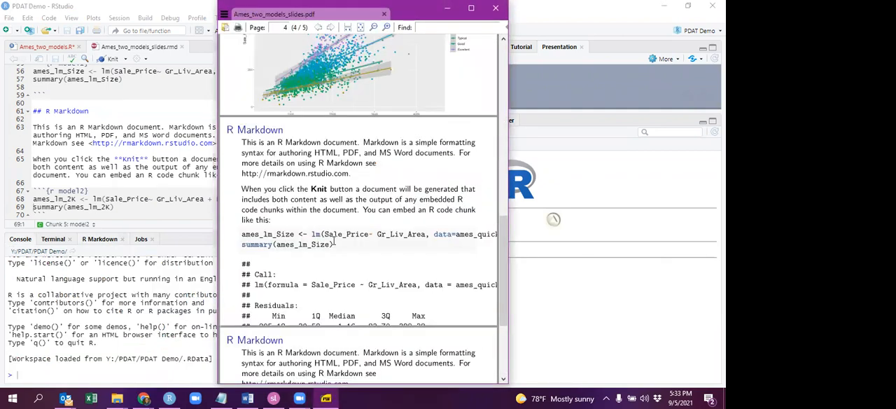
scroll(334, 239, up, 3)
scroll(333, 239, up, 3)
scroll(334, 239, up, 3)
scroll(334, 239, up, 2)
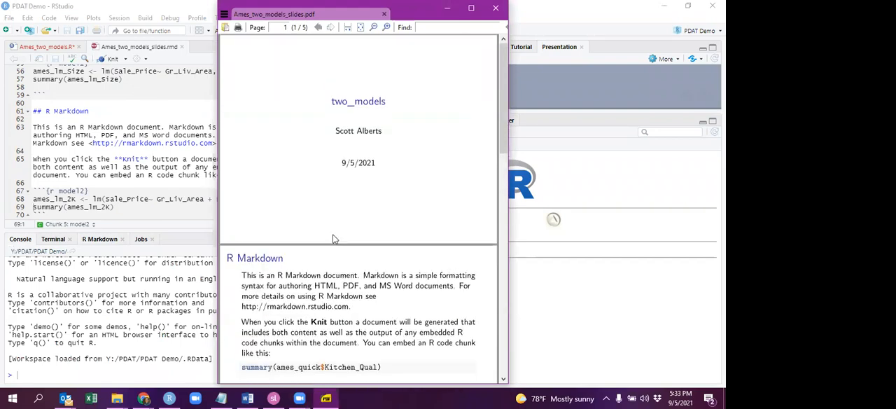
scroll(334, 239, down, 3)
scroll(334, 240, down, 3)
scroll(331, 236, down, 2)
scroll(331, 236, down, 3)
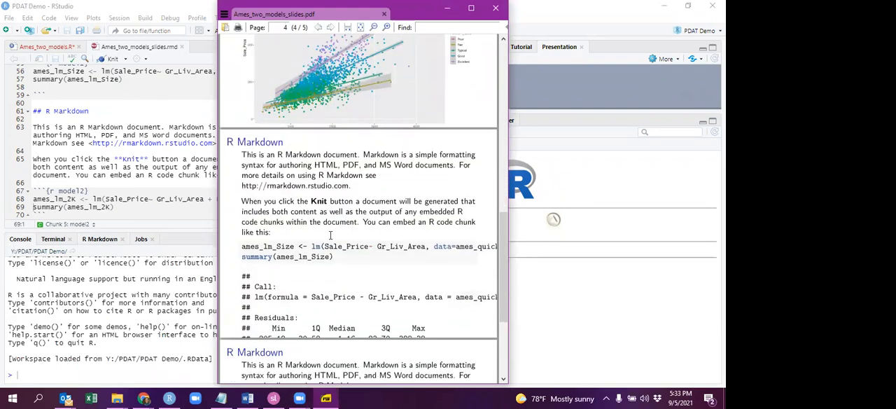
scroll(331, 236, down, 3)
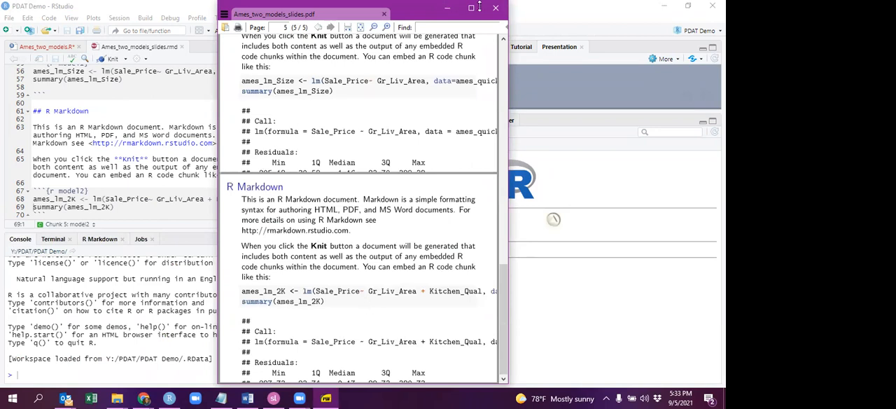
Step: Close the five-page slide deck in SumatraPDF after reviewing it
click(495, 8)
mouse_move(300, 398)
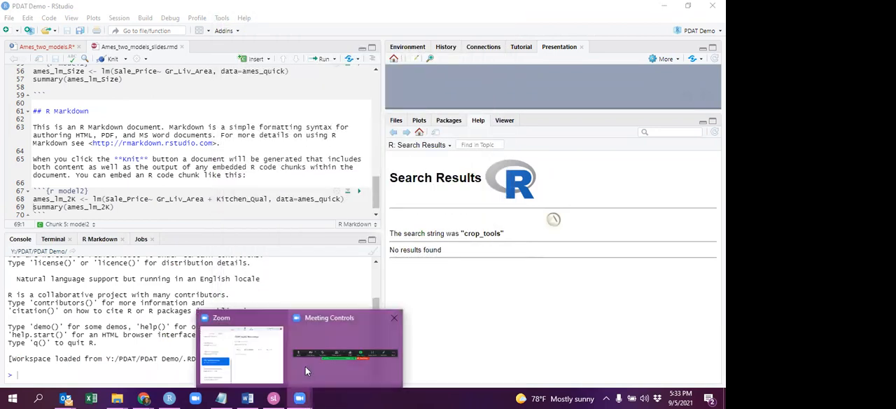
click(305, 366)
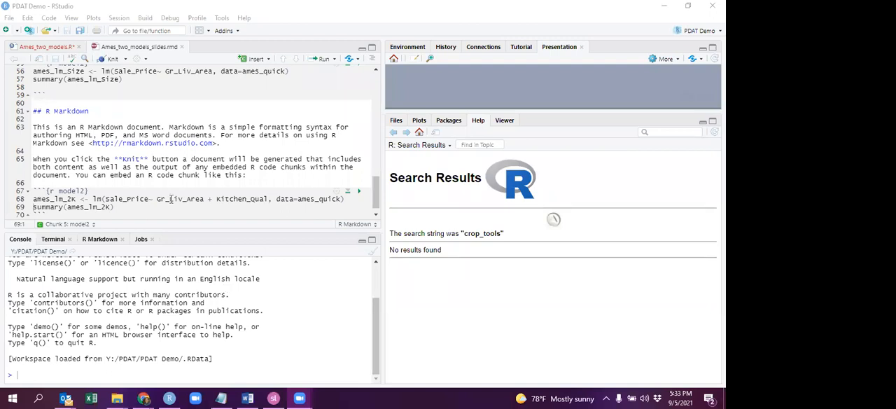
scroll(171, 199, up, 10)
scroll(171, 198, up, 5)
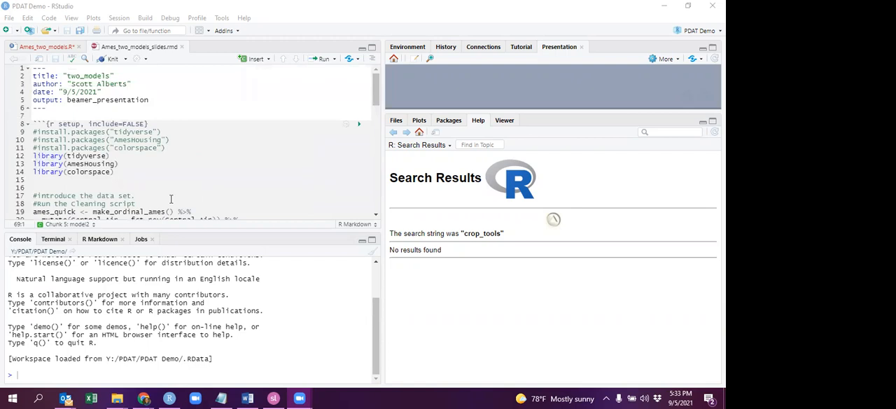